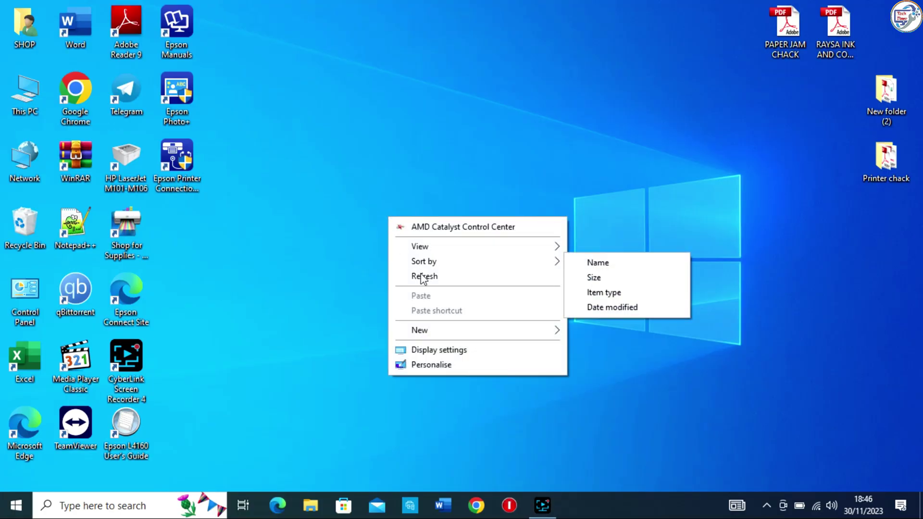
- Refresh the Windows desktop from its right-click menu
click(424, 276)
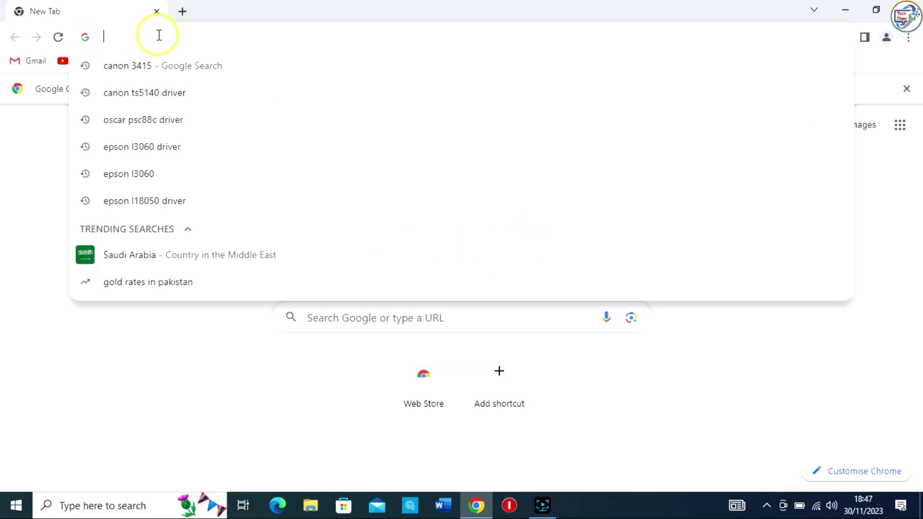
text(h)
- Search Google for 'canon mp280 driver', clearing stray autocomplete text first
key(BackSpace)
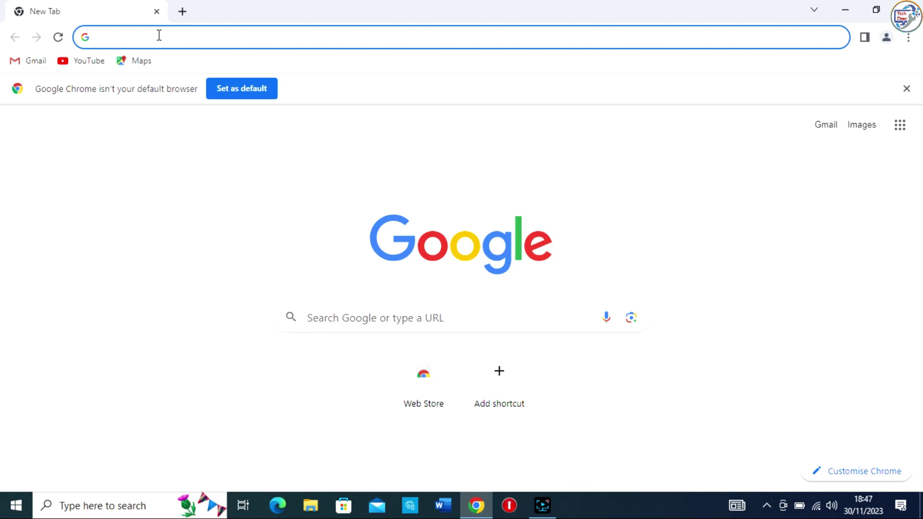
text(cann)
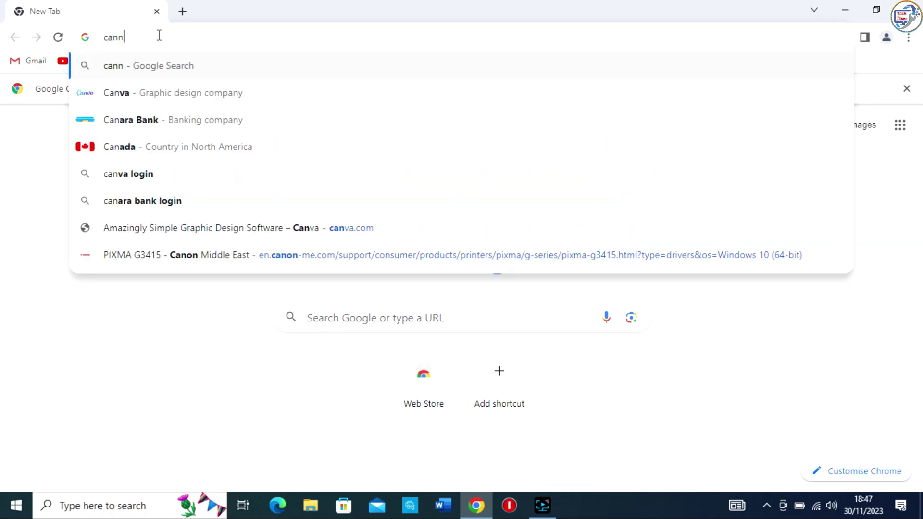
key(BackSpace)
key(BackSpace)
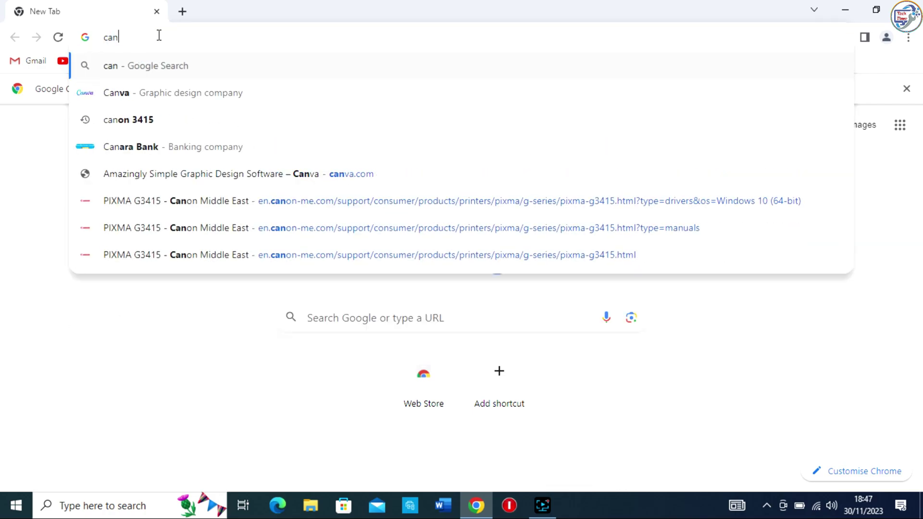
text(on )
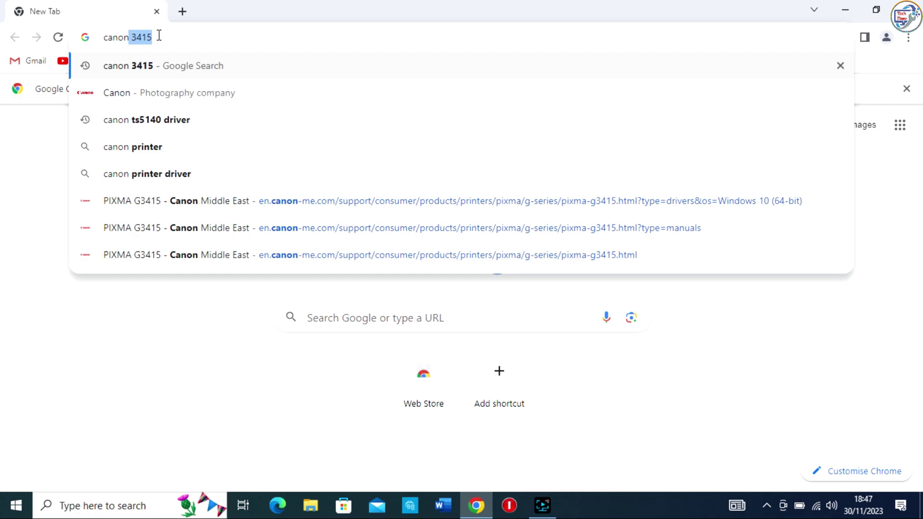
text(m)
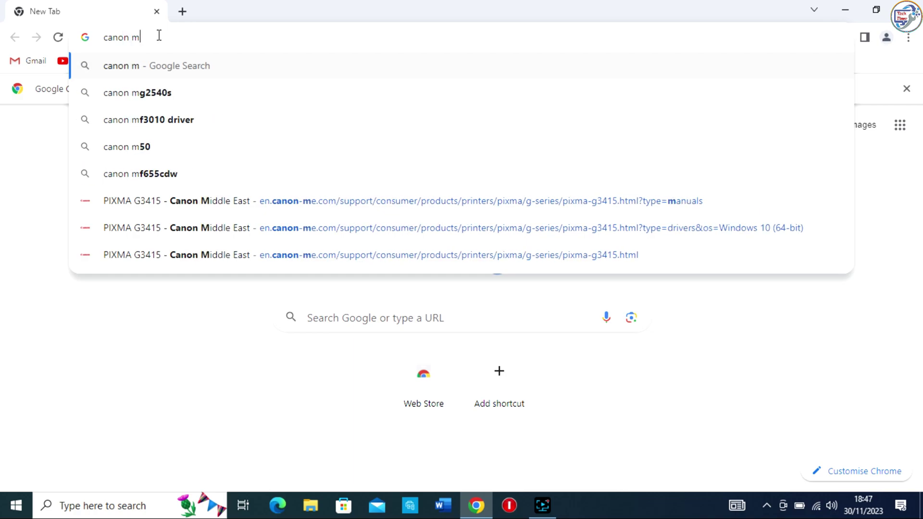
text(p)
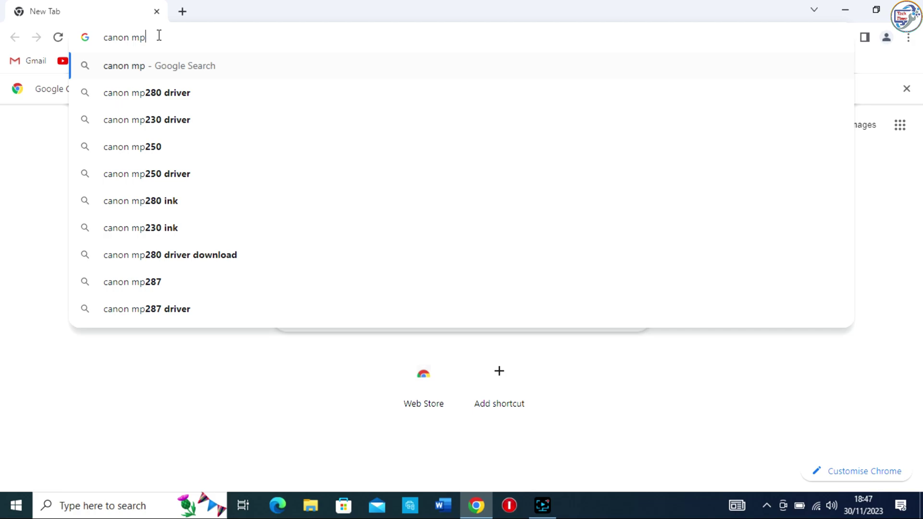
text(2)
key(BackSpace)
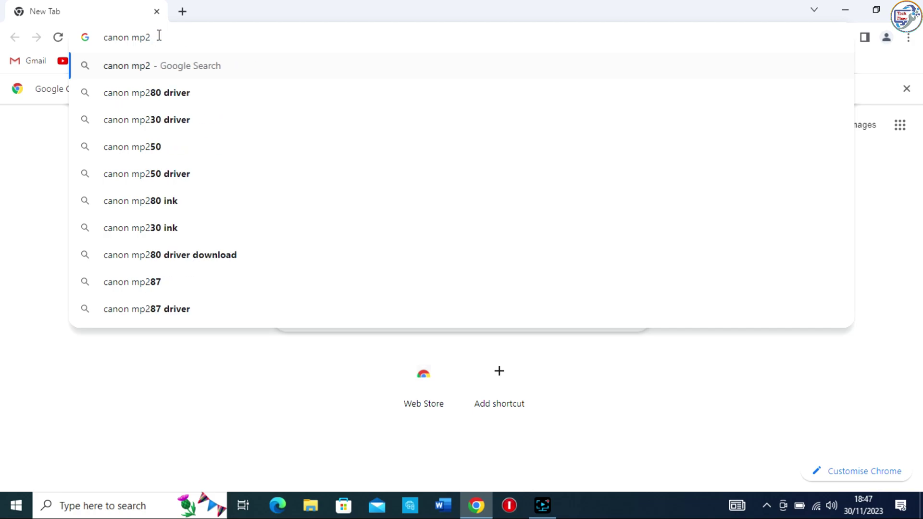
text(80)
key(BackSpace)
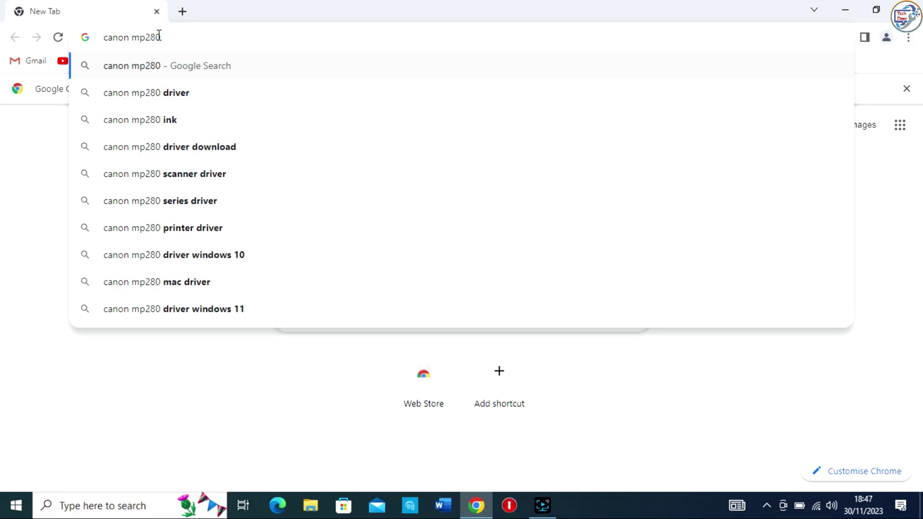
text(d)
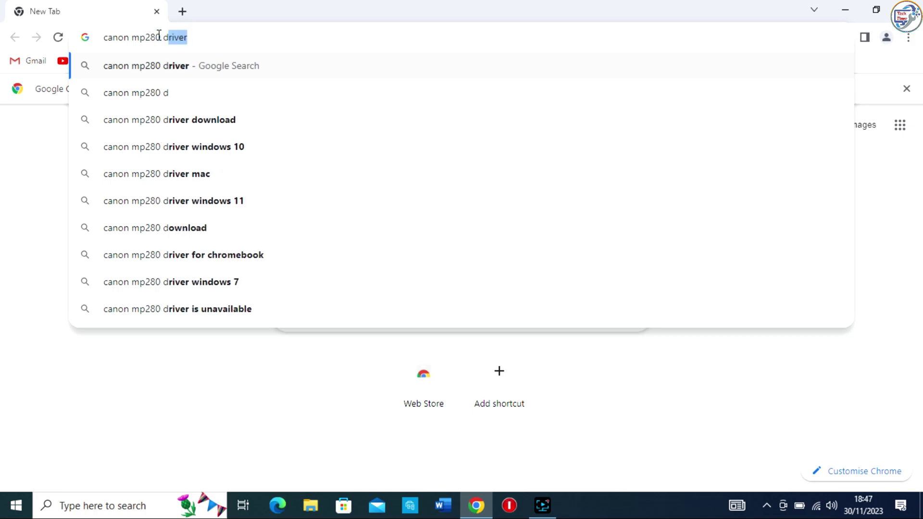
text(river)
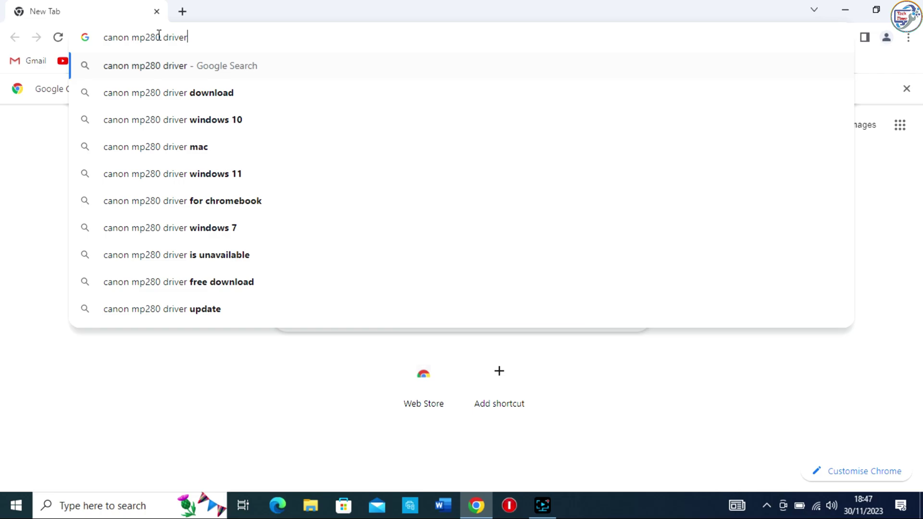
key(Return)
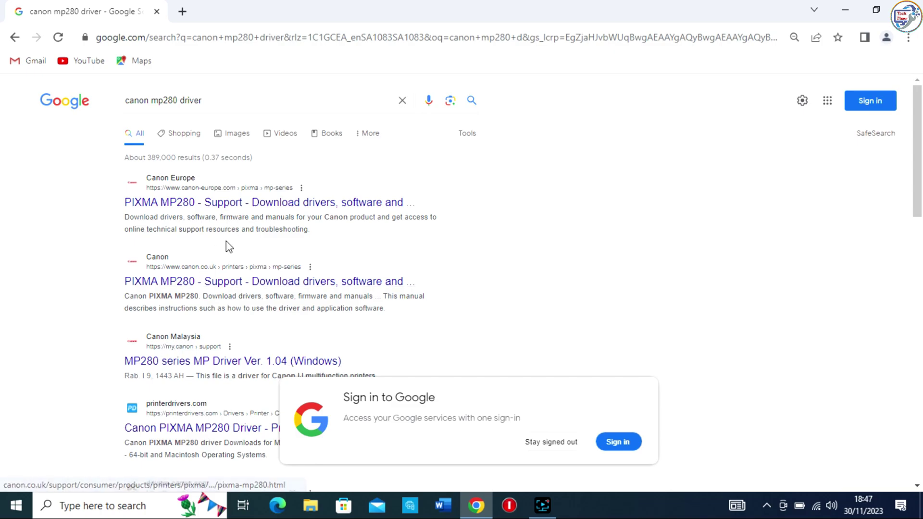
- Open Canon Europe's PIXMA MP280 page, accept cookies, and list Windows 10 (64-bit) drivers
click(226, 203)
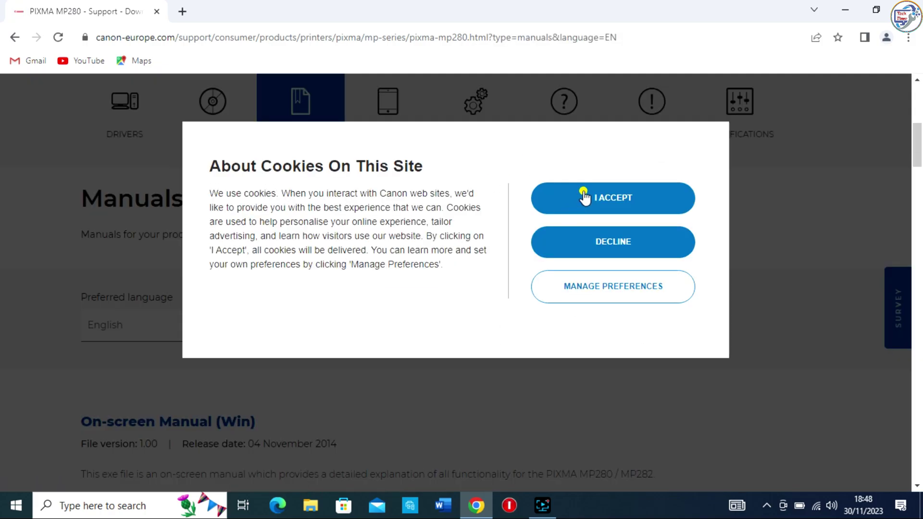
click(584, 196)
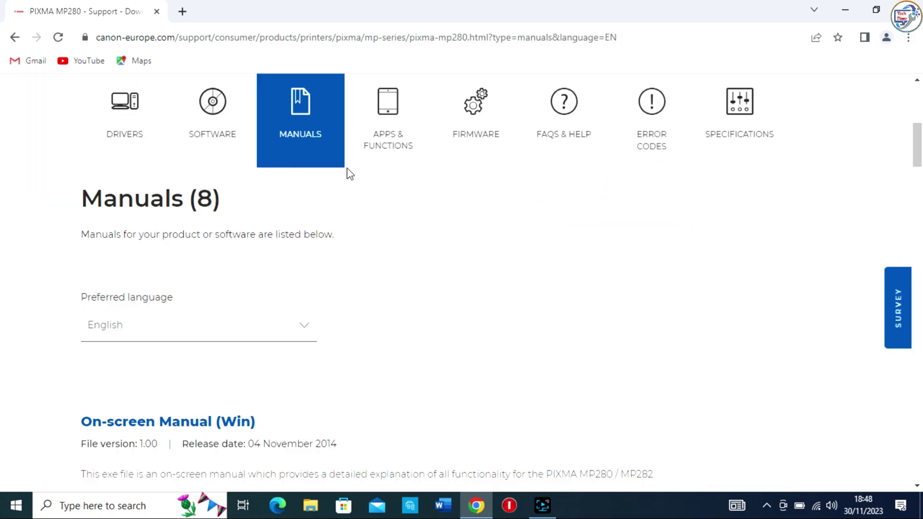
click(119, 121)
scroll(315, 327, down, 2)
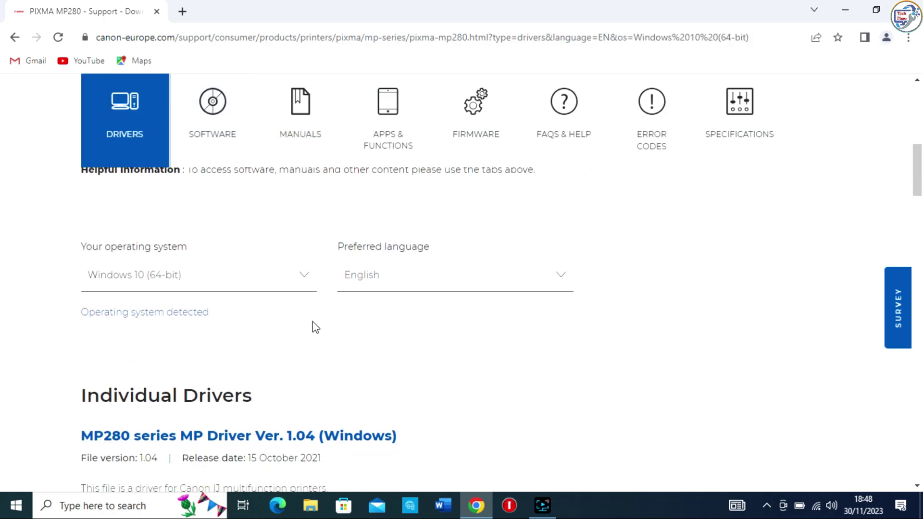
scroll(314, 326, down, 3)
scroll(302, 217, up, 1)
click(304, 198)
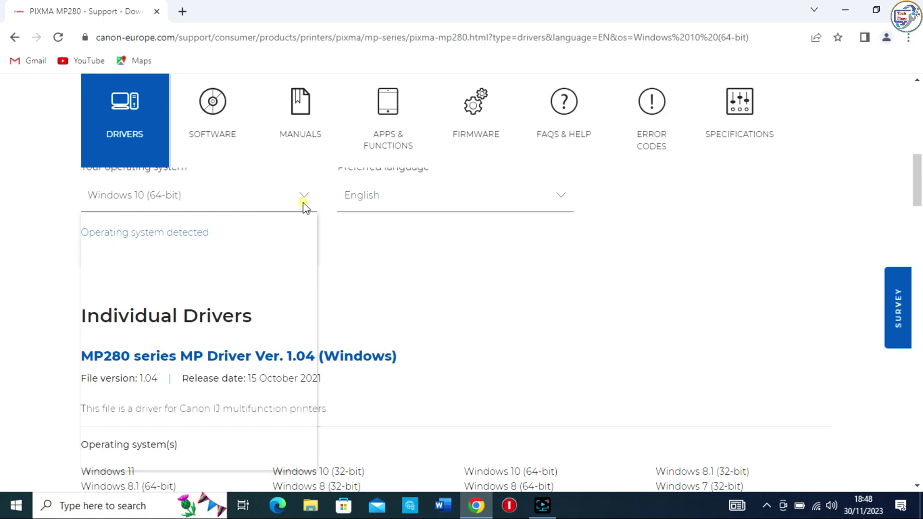
click(144, 438)
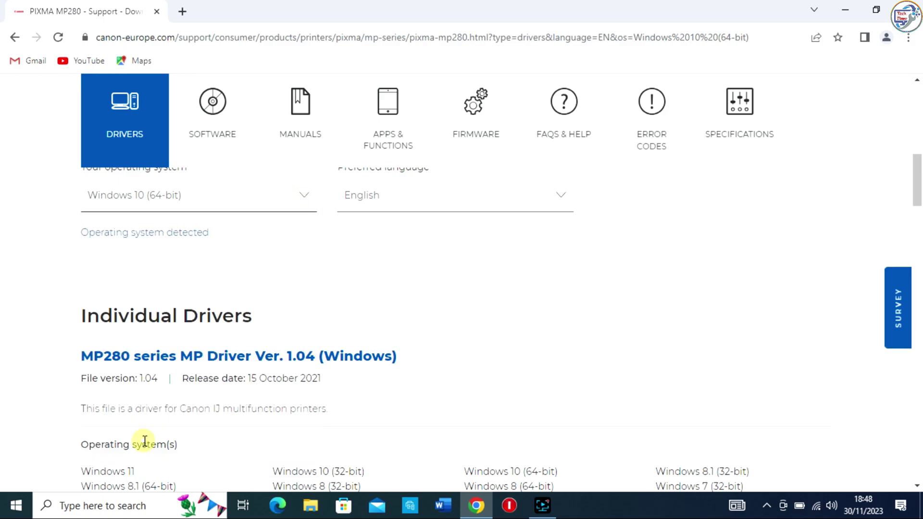
scroll(217, 361, down, 1)
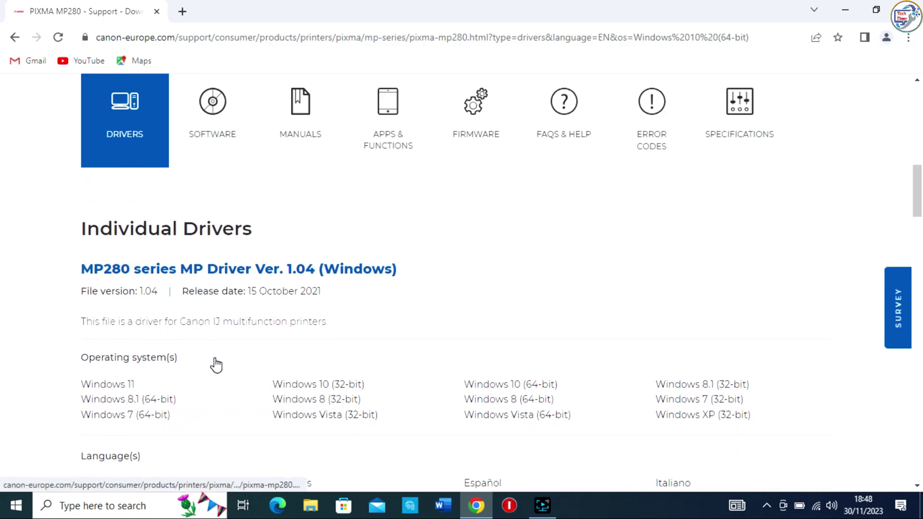
scroll(217, 346, down, 1)
scroll(260, 241, down, 1)
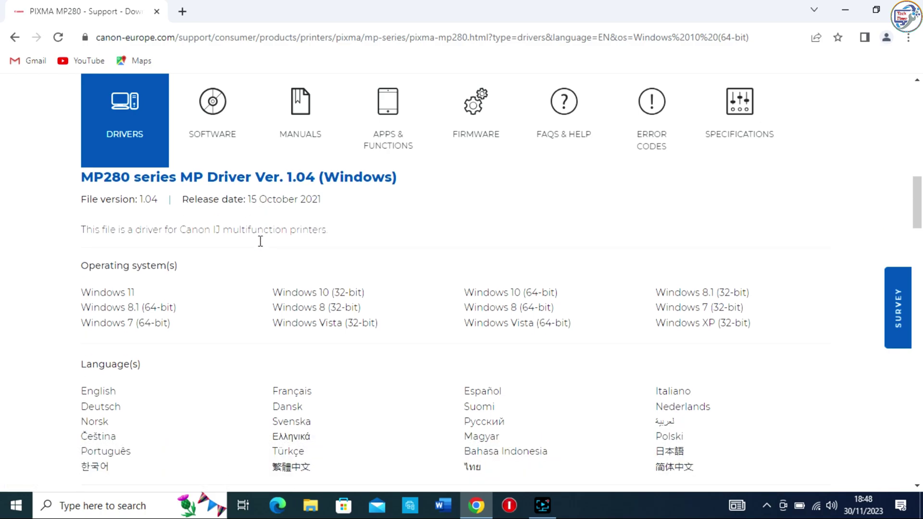
scroll(260, 242, down, 1)
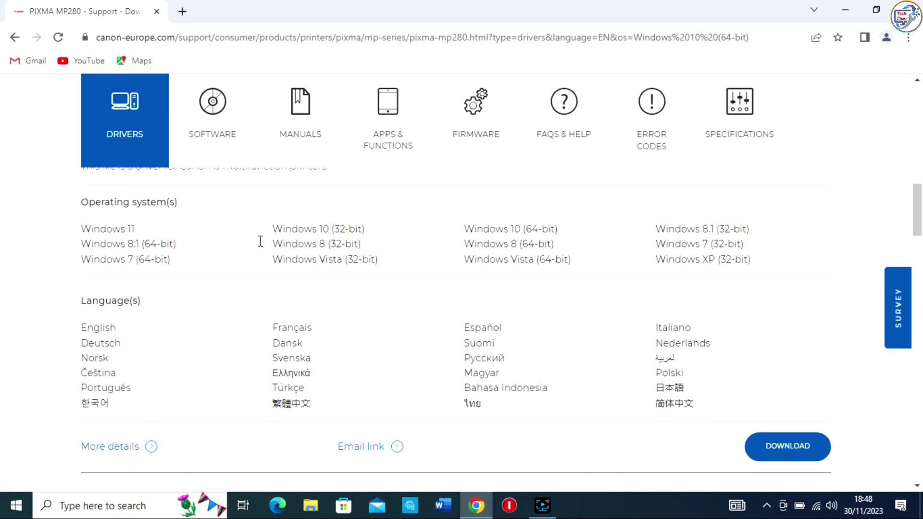
- Download the MP280 MP Driver Ver. 1.04 installer, accepting its license, and run it
click(772, 451)
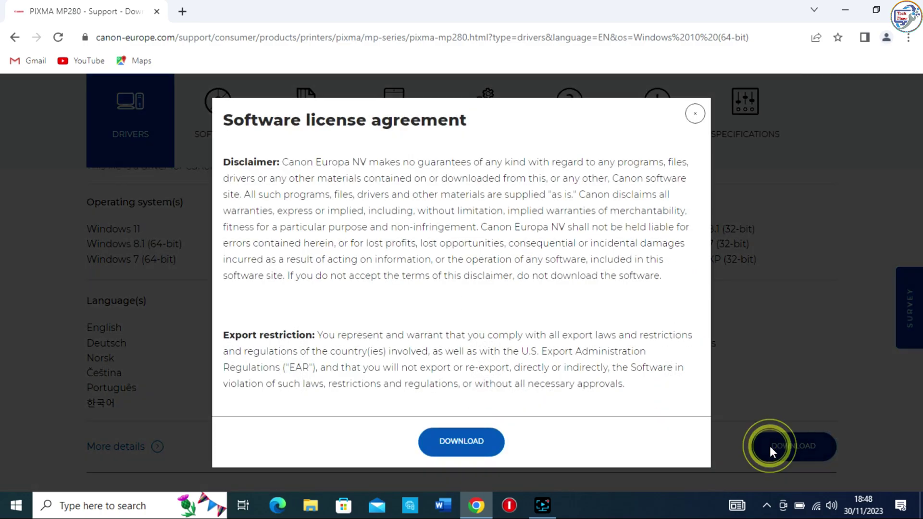
click(480, 436)
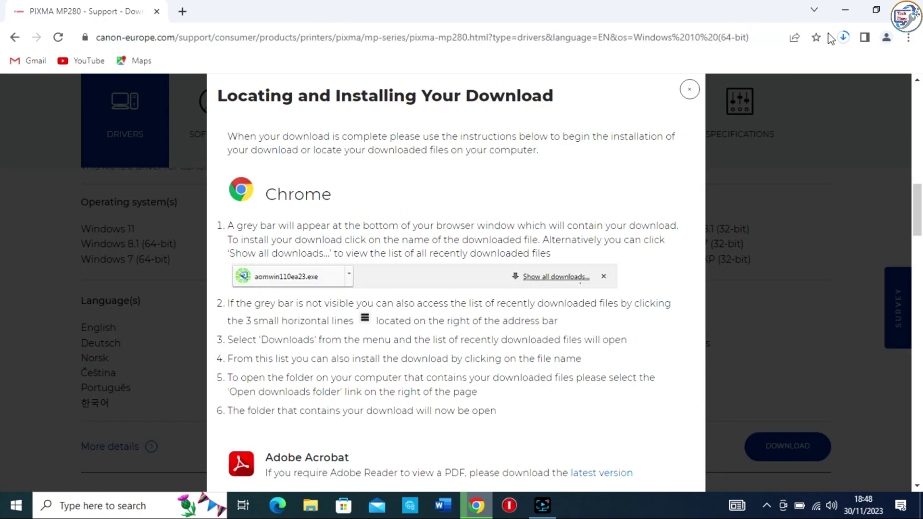
click(842, 38)
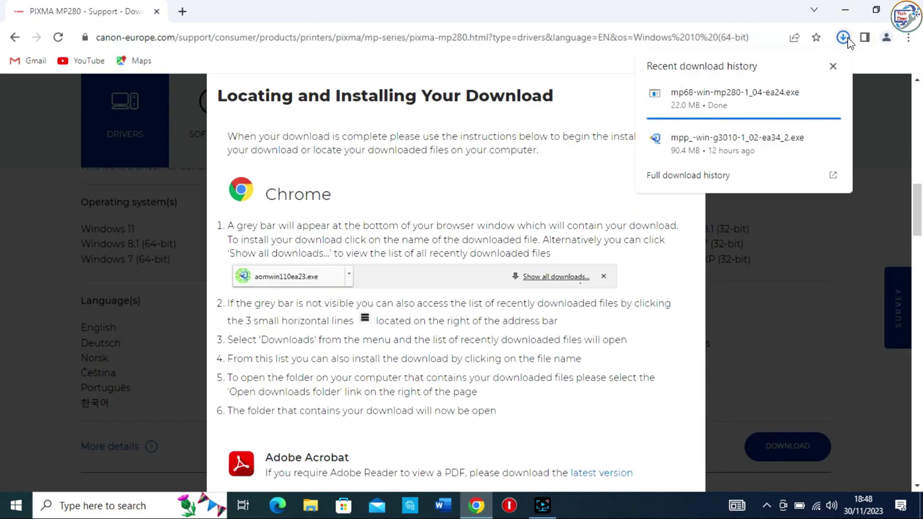
click(736, 96)
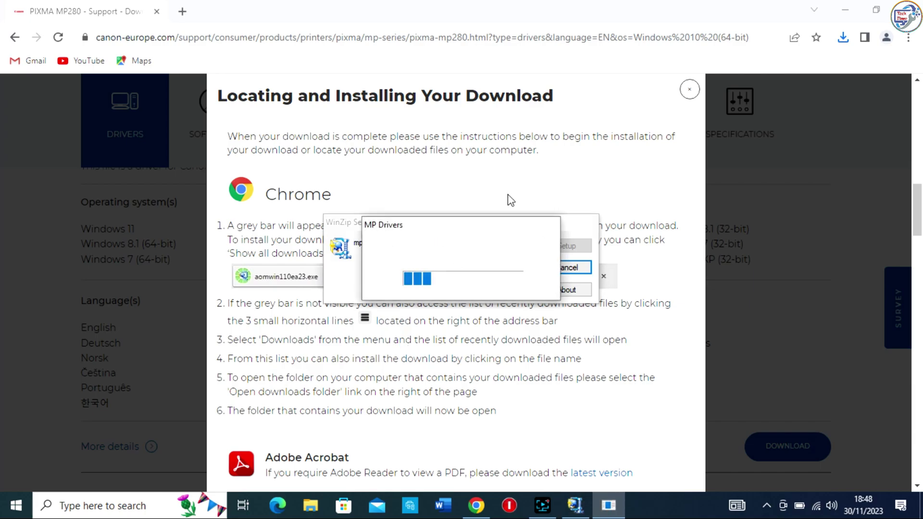
- Choose Europe, Middle East, Africa as residence and accept the MP Drivers license
click(834, 10)
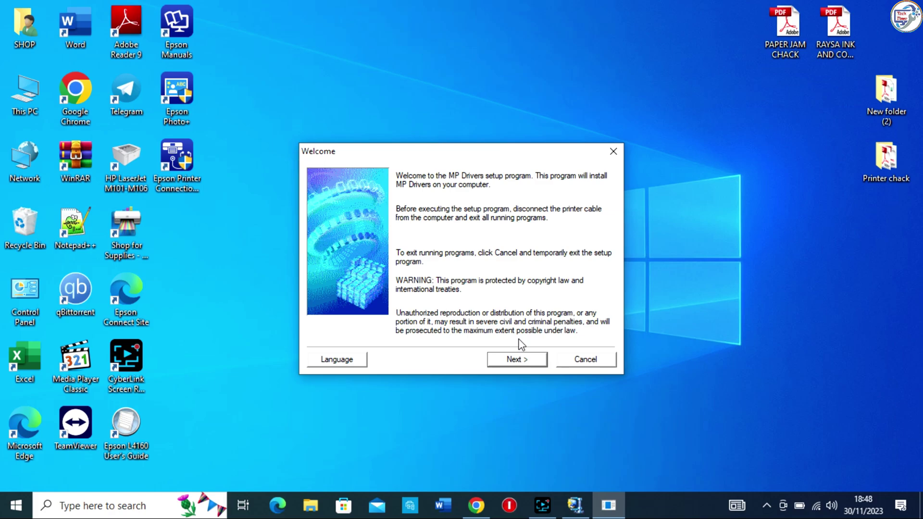
click(517, 359)
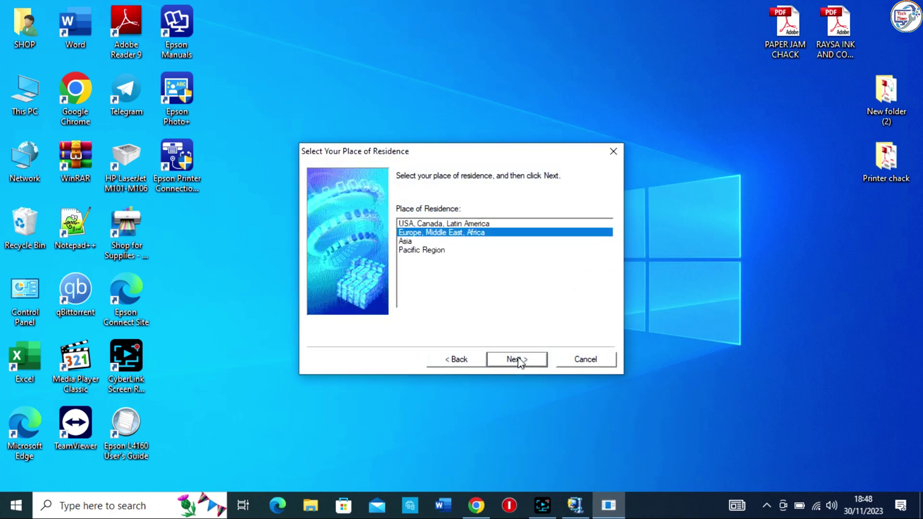
click(444, 225)
click(445, 233)
click(517, 362)
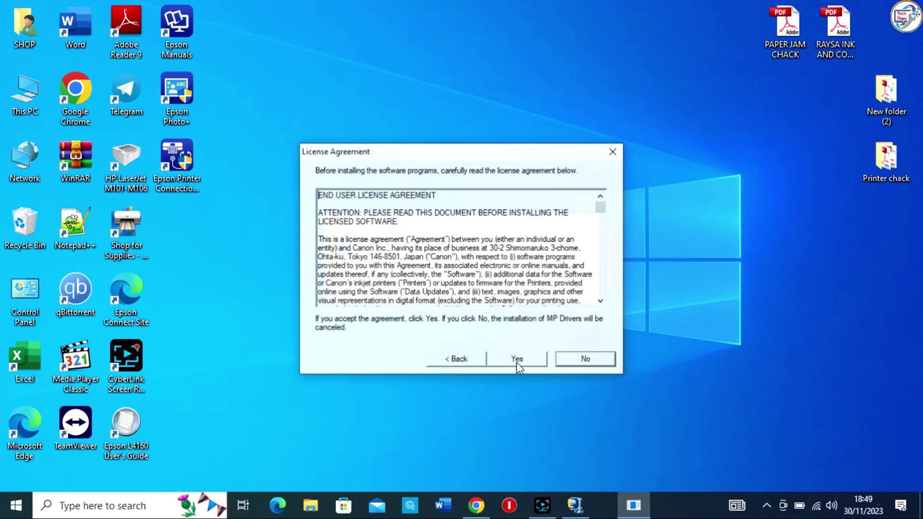
- Let setup uninstall the older MP Drivers version and continue installing
click(516, 361)
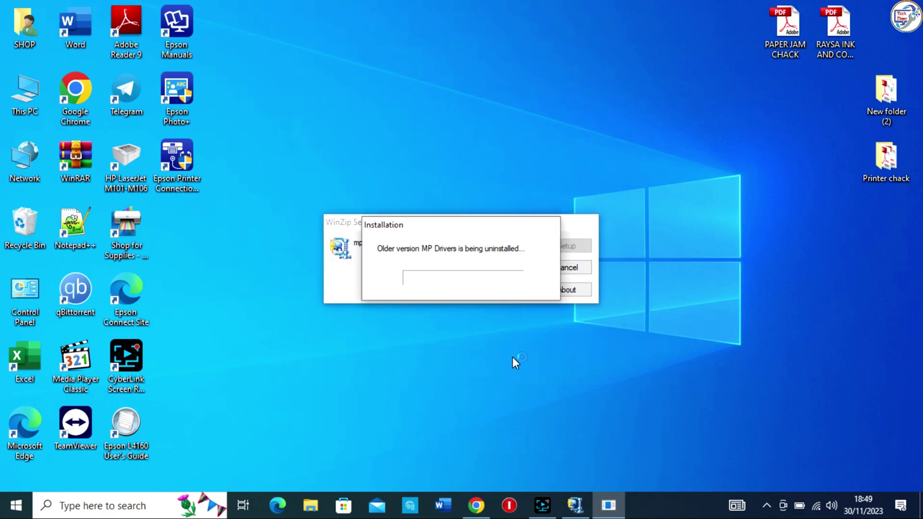